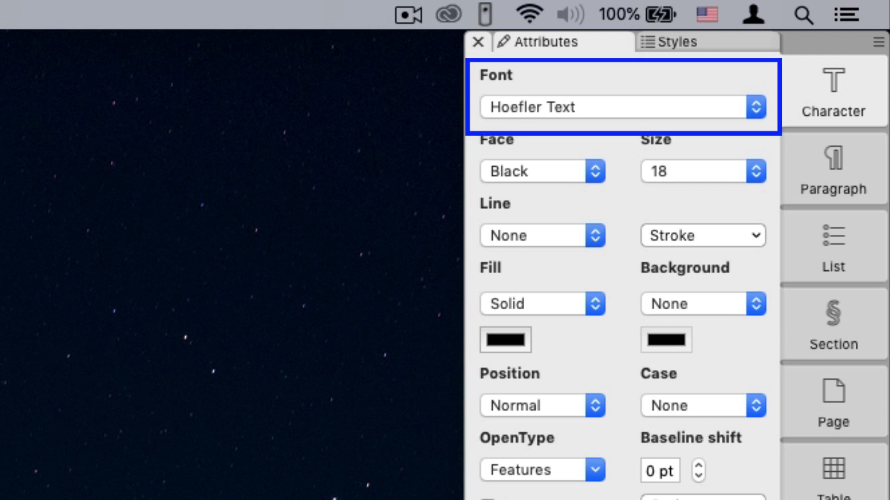
# Switch the heading's font from Hoefler Text to Avenir.
pyautogui.click(544, 102)
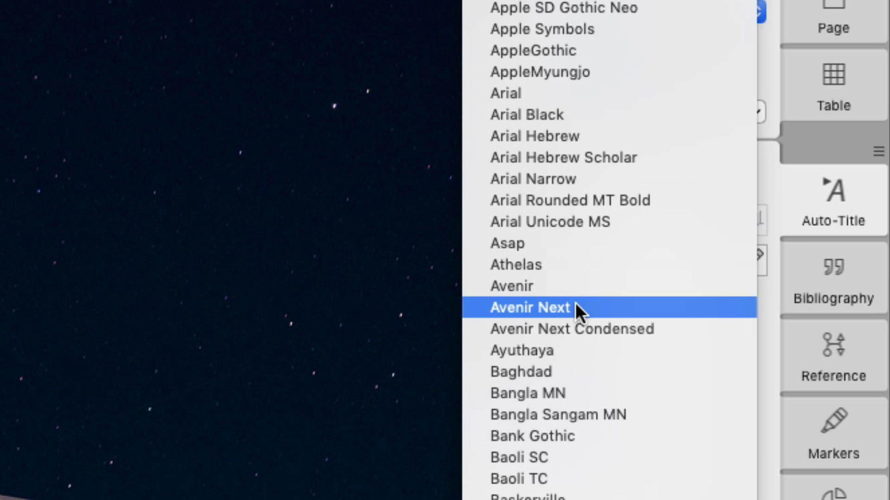
pyautogui.click(574, 286)
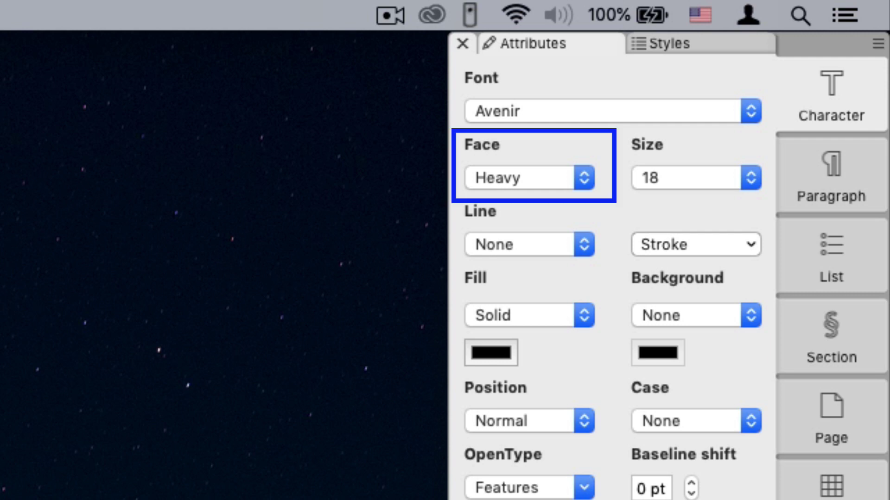
# Compare the faces of Avenir, Helvetica Neue, Times and Impact, then set the heading in Avenir Black.
pyautogui.click(576, 178)
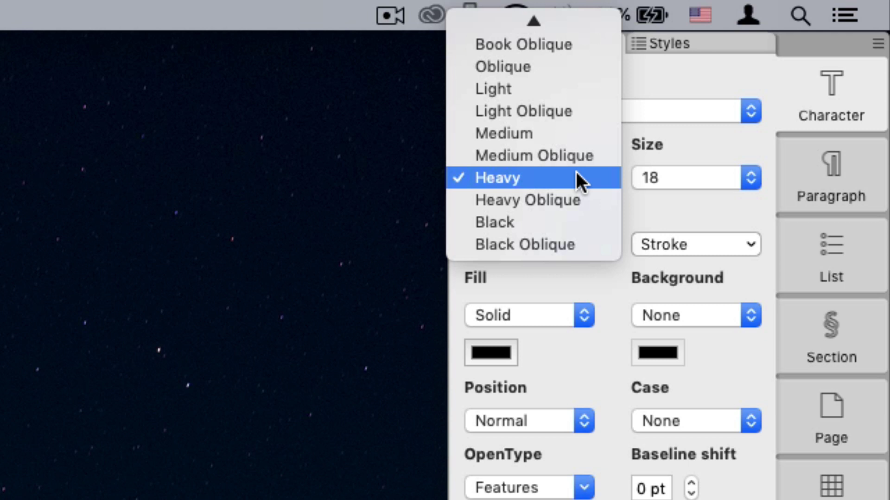
pyautogui.click(576, 177)
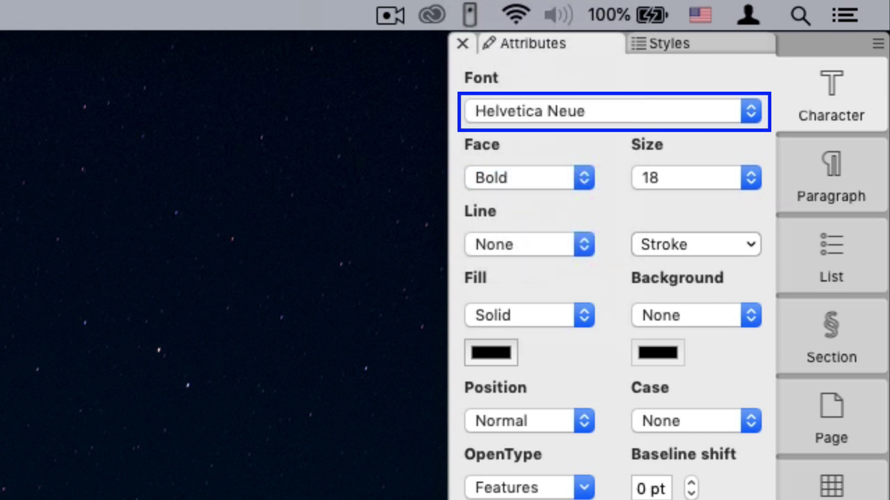
pyautogui.click(560, 176)
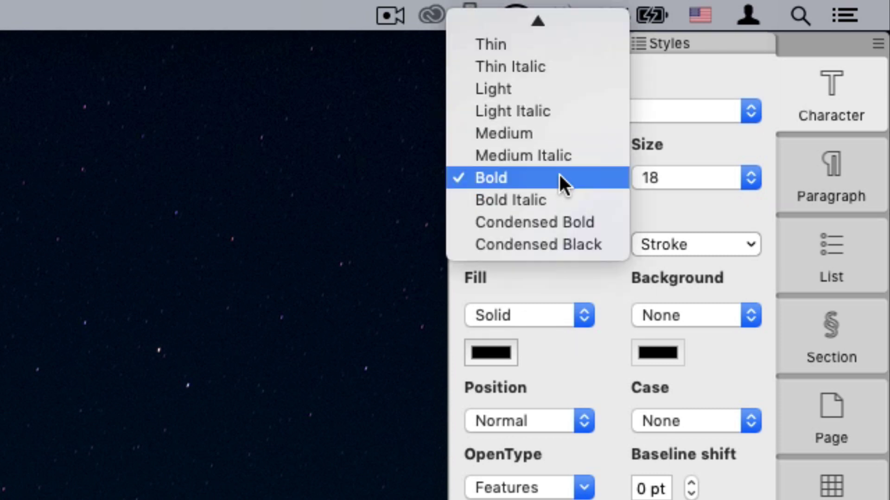
pyautogui.press('Escape')
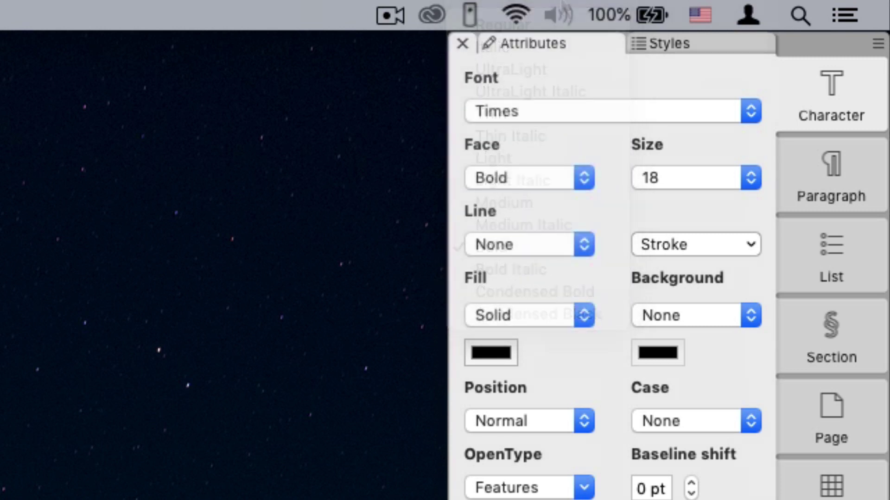
pyautogui.click(569, 178)
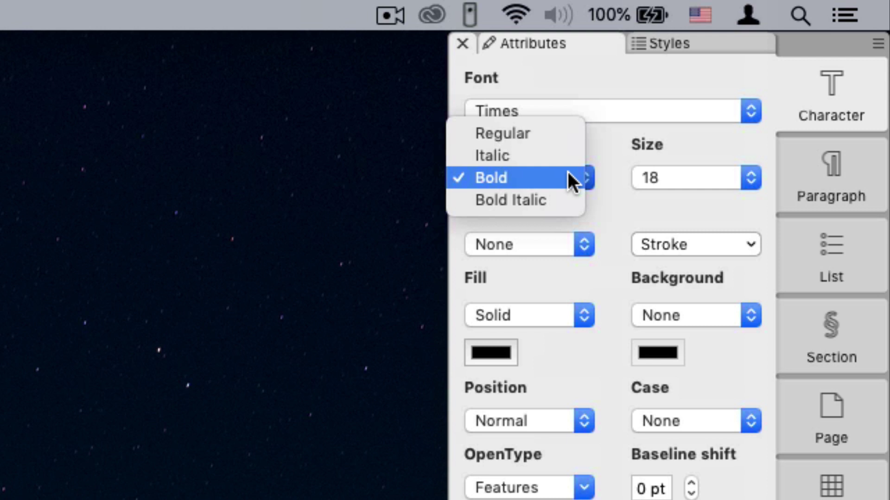
pyautogui.press('Escape')
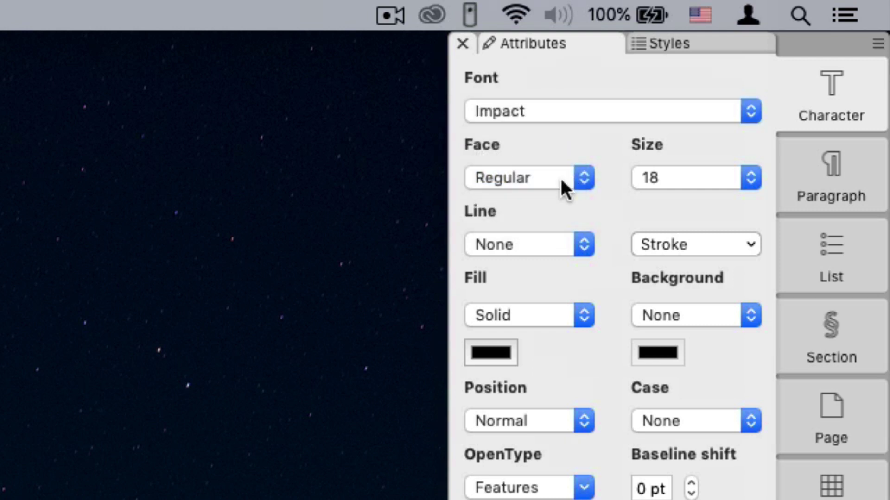
pyautogui.click(560, 178)
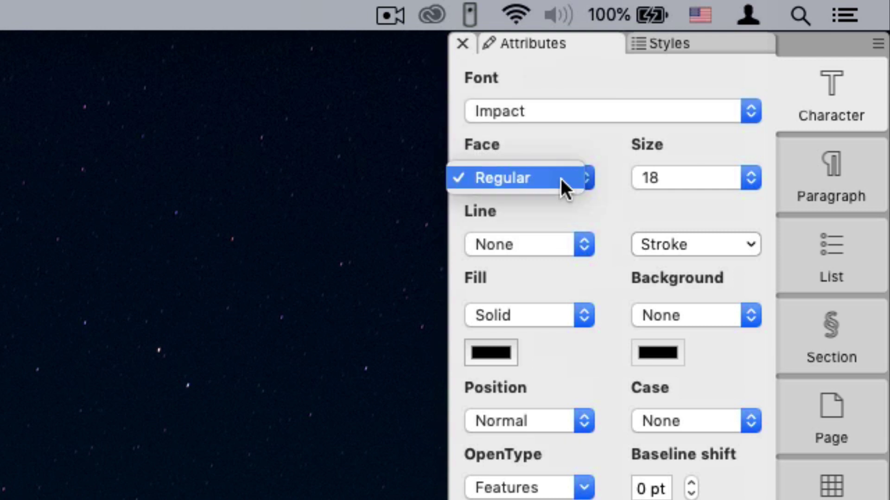
pyautogui.press('Escape')
pyautogui.click(577, 178)
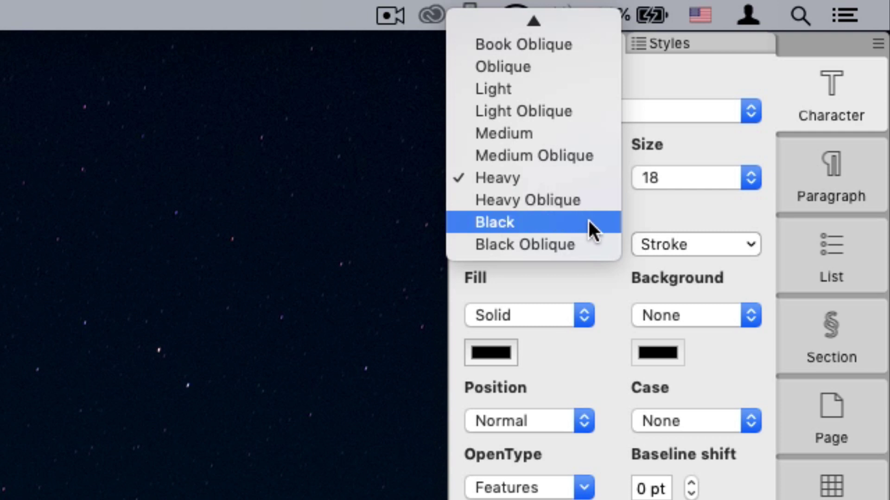
pyautogui.click(588, 221)
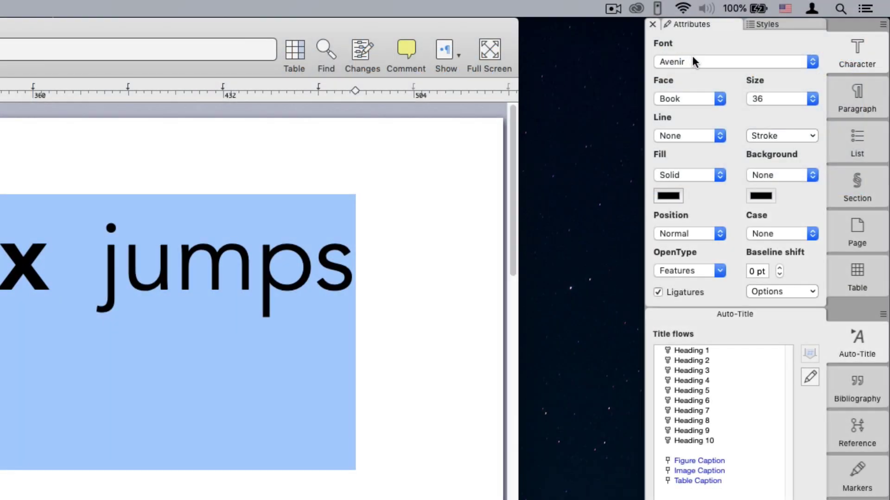
# Set the sample sentence in Zapfino by typing letters to jump through the font list.
pyautogui.click(693, 62)
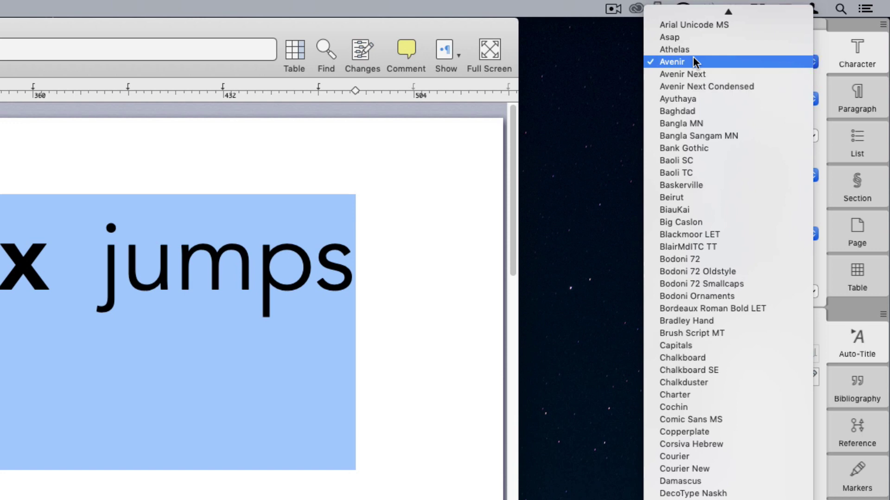
pyautogui.press('c')
pyautogui.press('o')
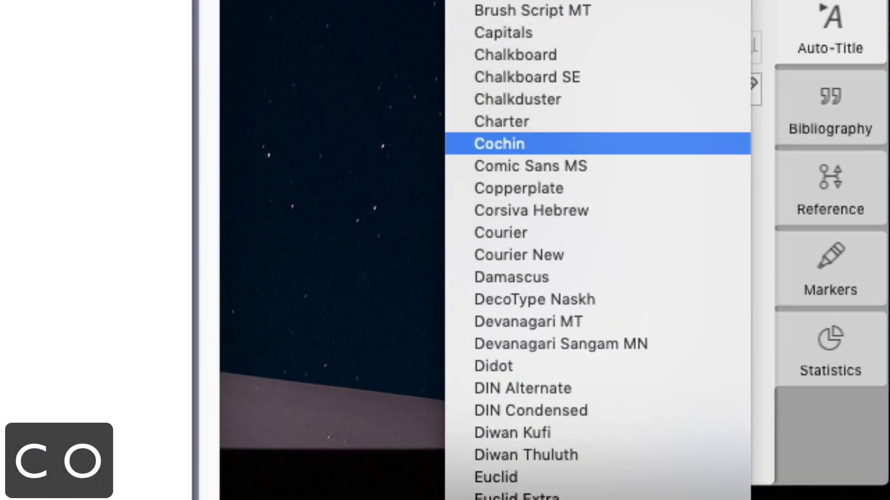
pyautogui.press('u')
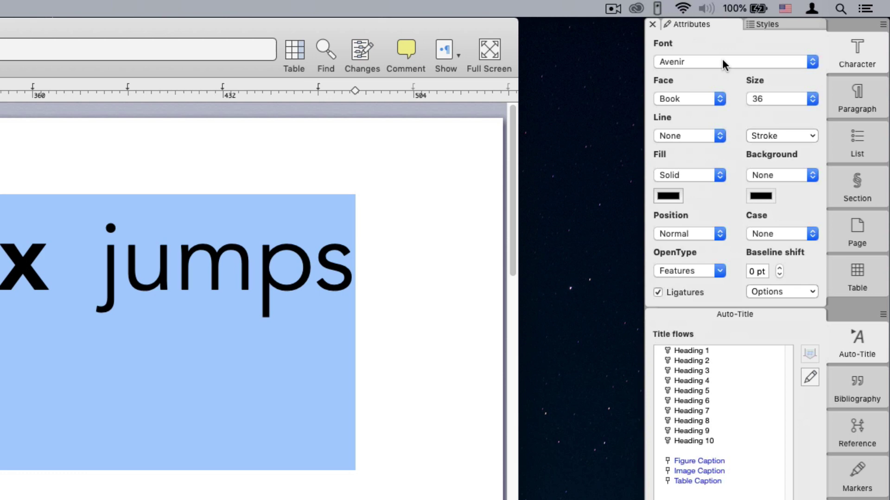
pyautogui.click(722, 59)
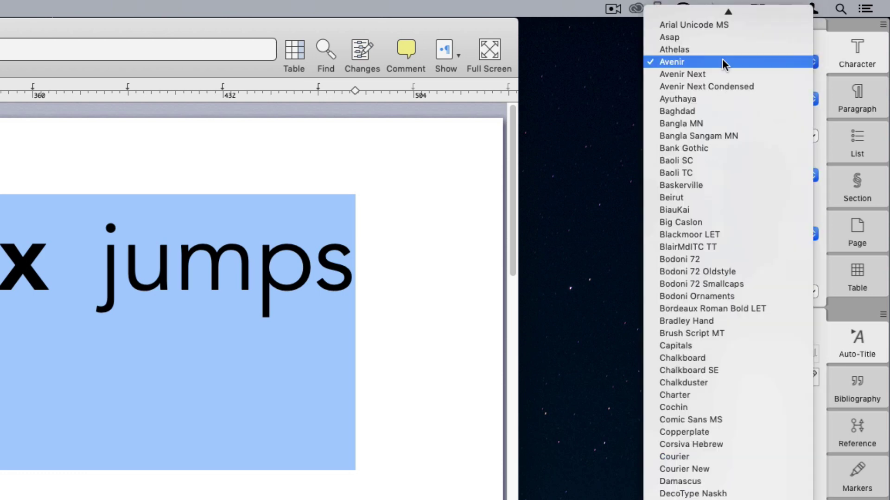
pyautogui.scroll(-15, 730, 250)
pyautogui.press('z')
pyautogui.press('a')
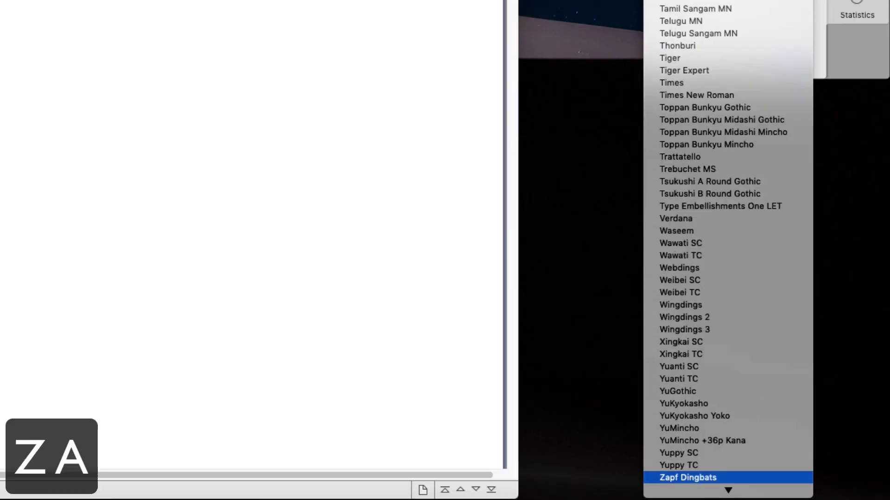
pyautogui.press('p')
pyautogui.press('f')
pyautogui.press('i')
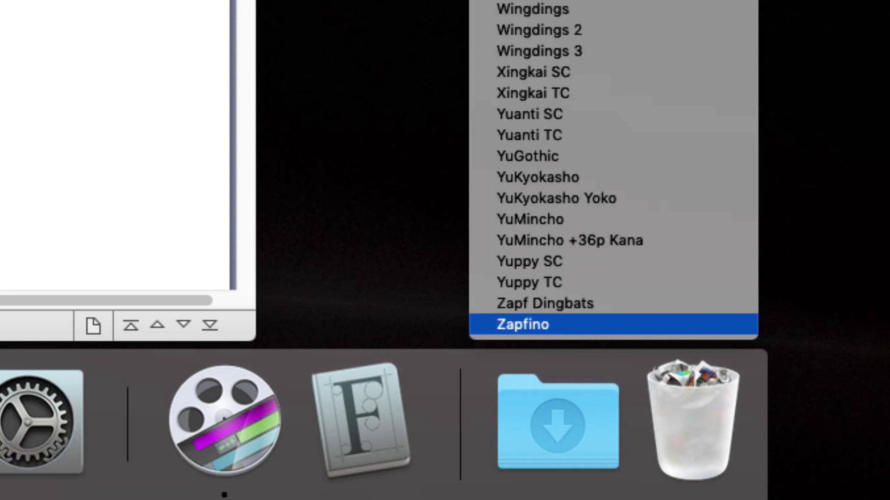
pyautogui.press('Return')
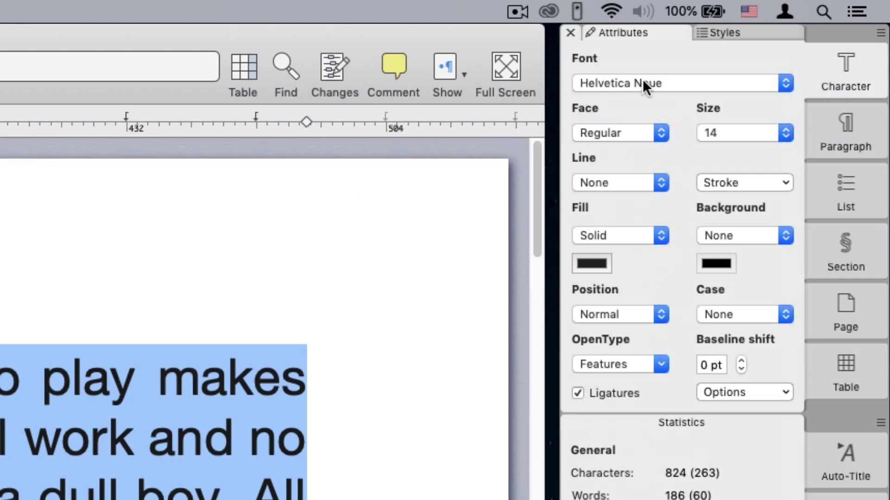
# Set the first paragraph in Times, using 'tim' to jump to it in the font list.
pyautogui.click(642, 84)
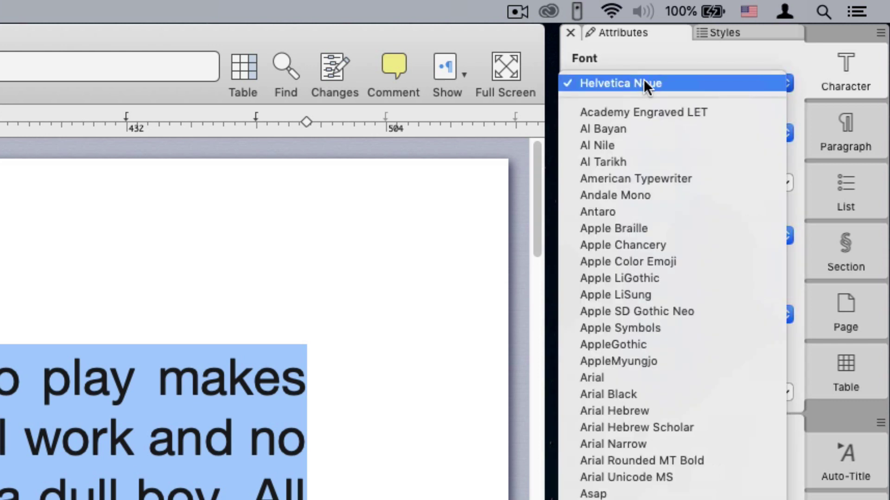
pyautogui.write('tim')
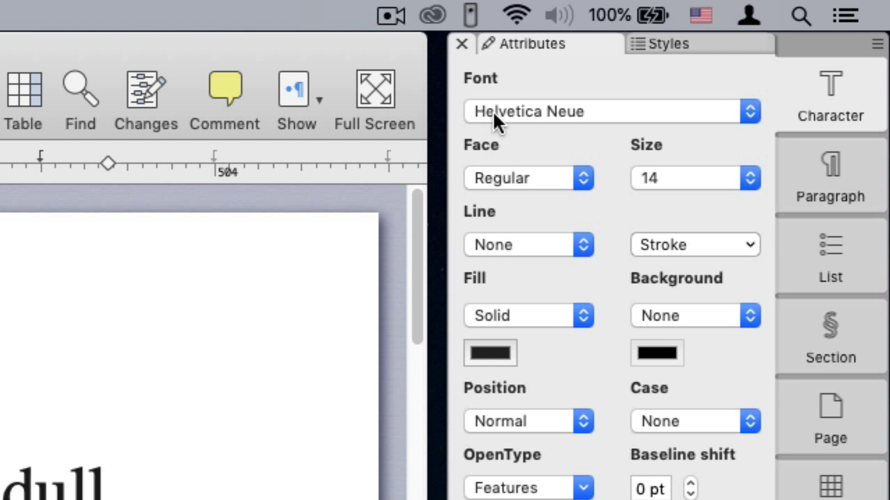
pyautogui.click(493, 111)
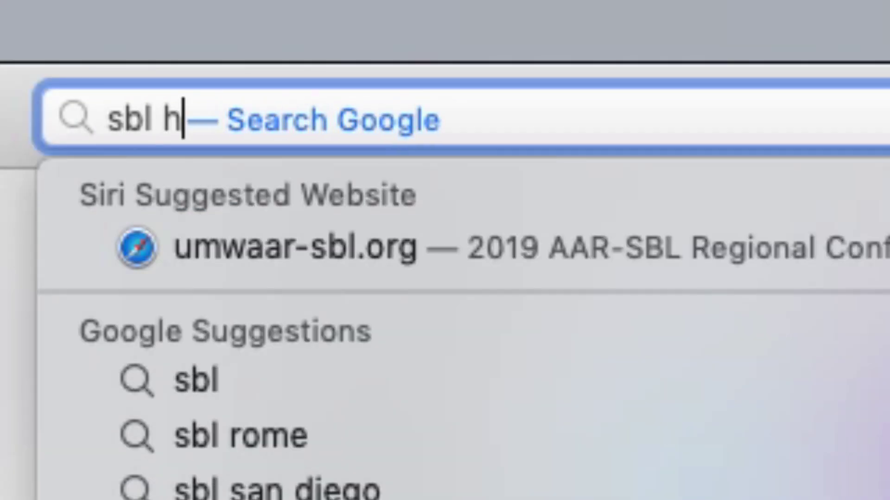
# Search for 'sbl hebrew' and download SBL_Hbrw.ttf from the SBL Hebrew font page.
pyautogui.press('Return')
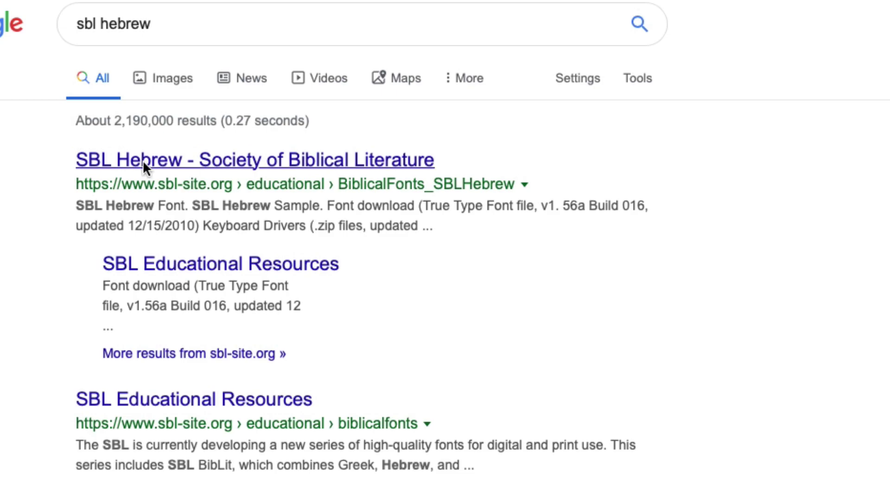
pyautogui.click(143, 160)
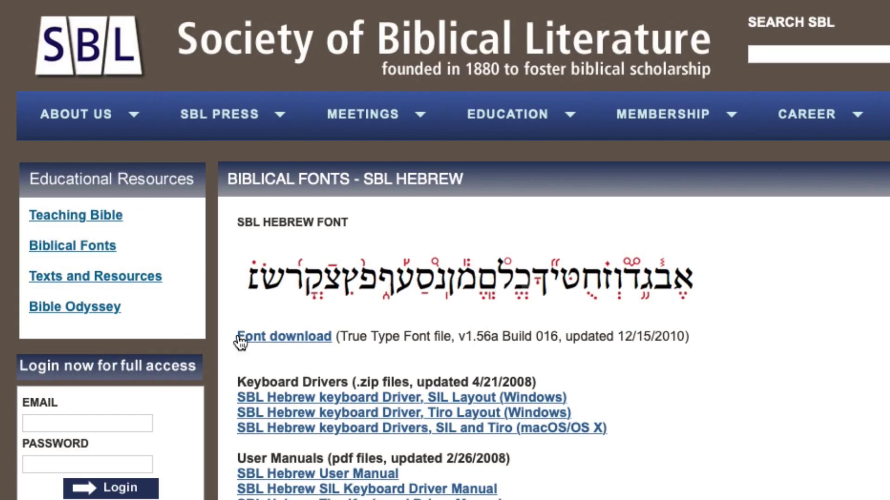
pyautogui.click(250, 339)
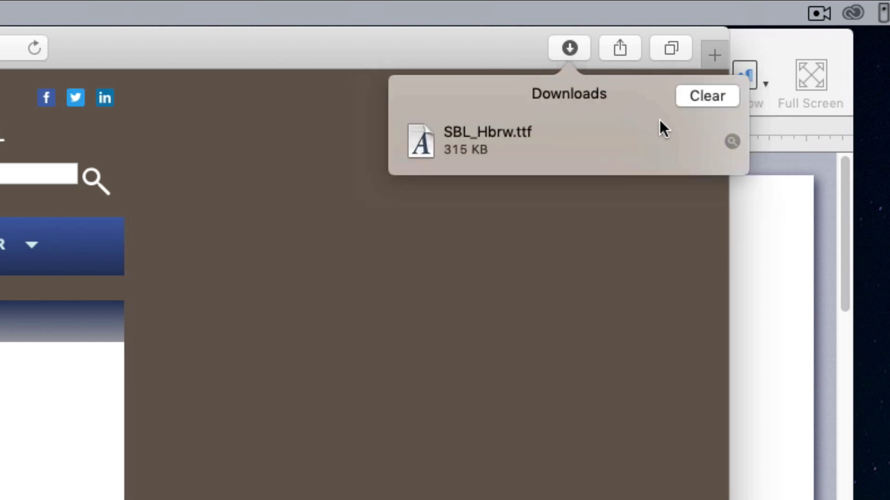
# Reveal SBL_Hbrw.ttf in Finder and open it to install SBL Hebrew Regular.
pyautogui.click(732, 141)
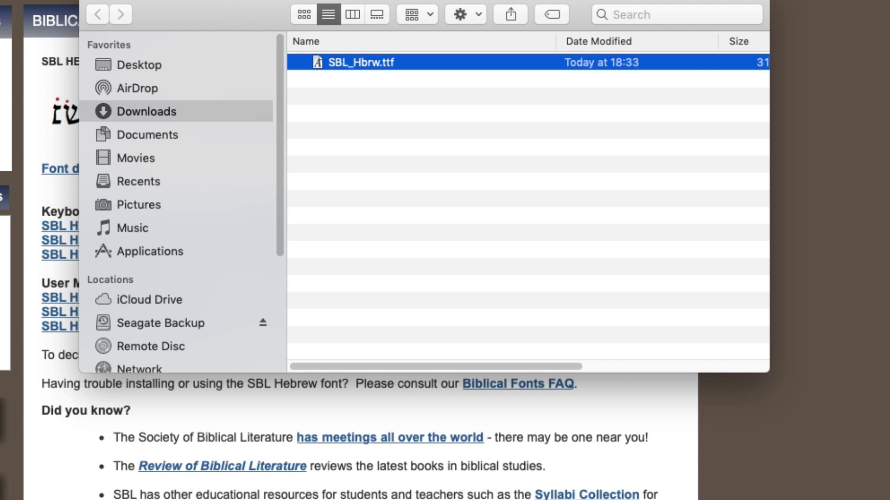
pyautogui.doubleClick(376, 61)
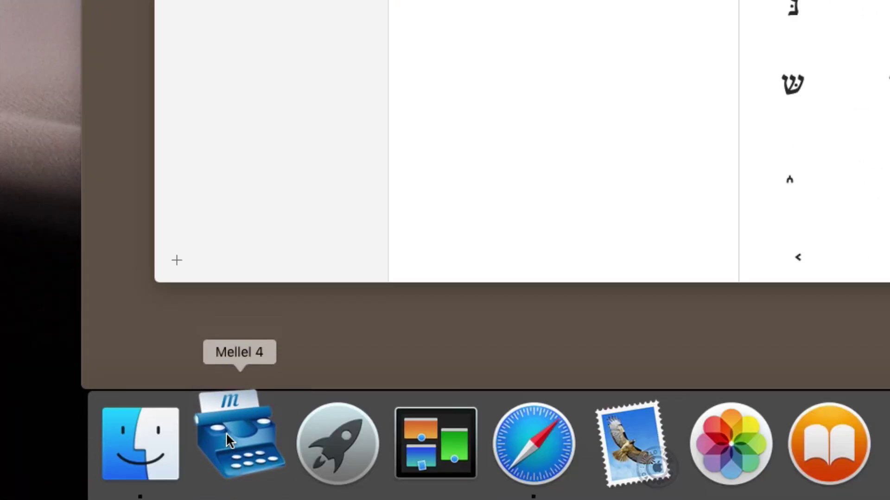
# Select the Hebrew Genesis verse and set it in SBL Hebrew.
pyautogui.moveTo(109, 320); pyautogui.dragTo(739, 148)
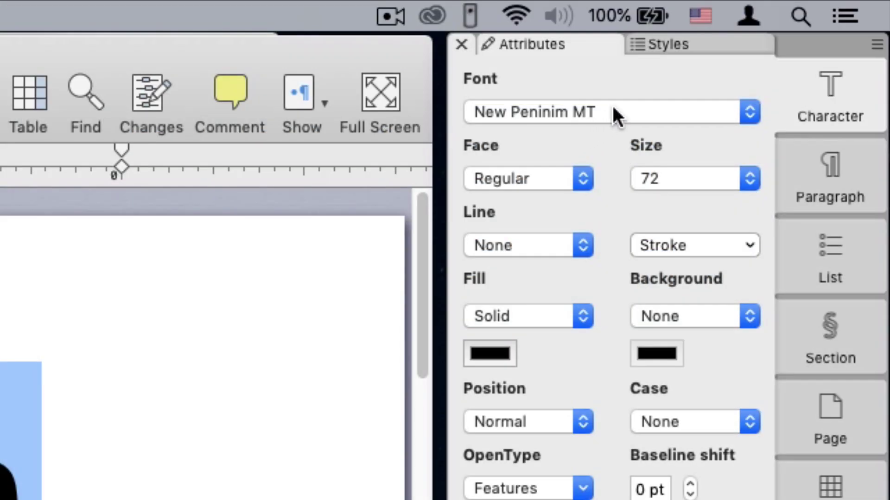
pyautogui.click(616, 116)
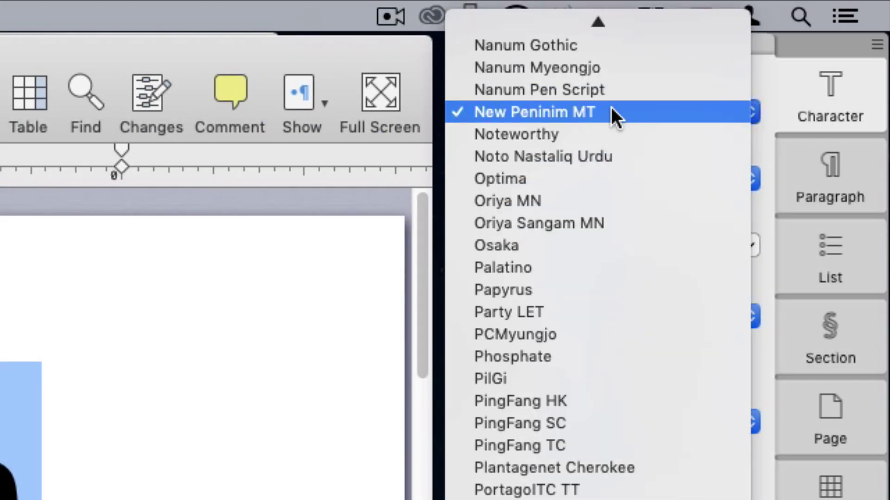
pyautogui.write('sbl')
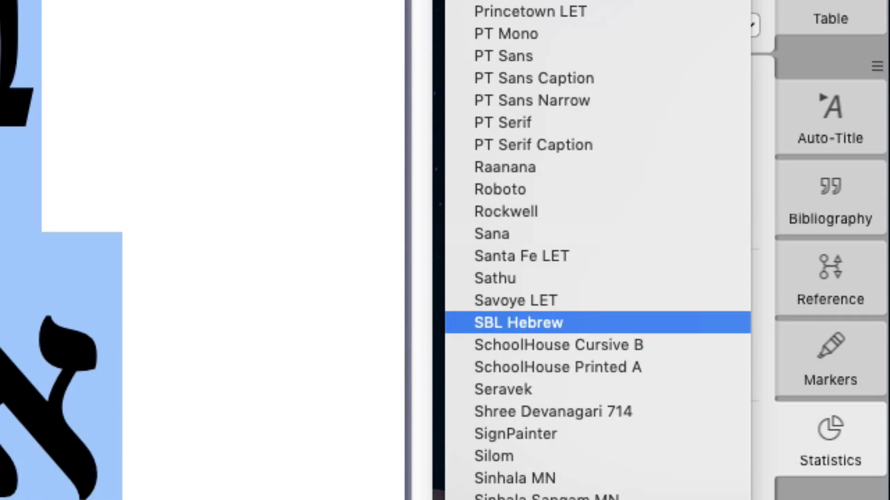
pyautogui.press('Return')
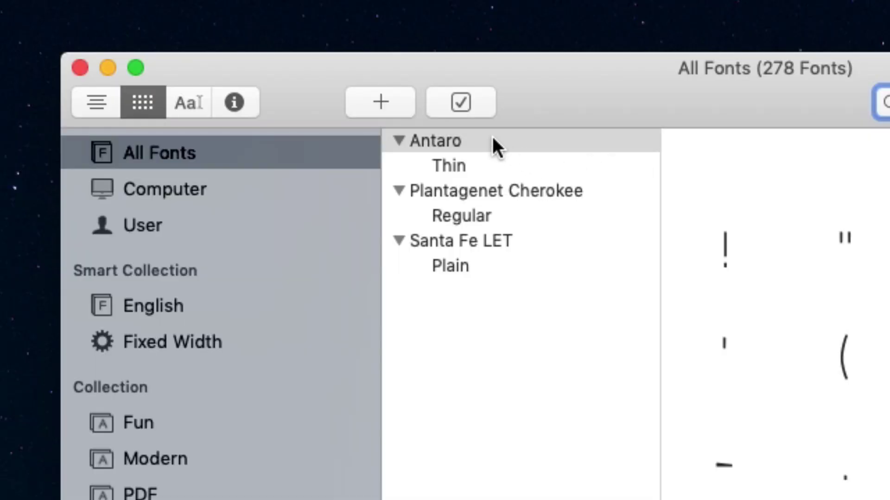
# Disable the Antaro font family in Font Book and relaunch Mellel from the Dock.
pyautogui.click(485, 140)
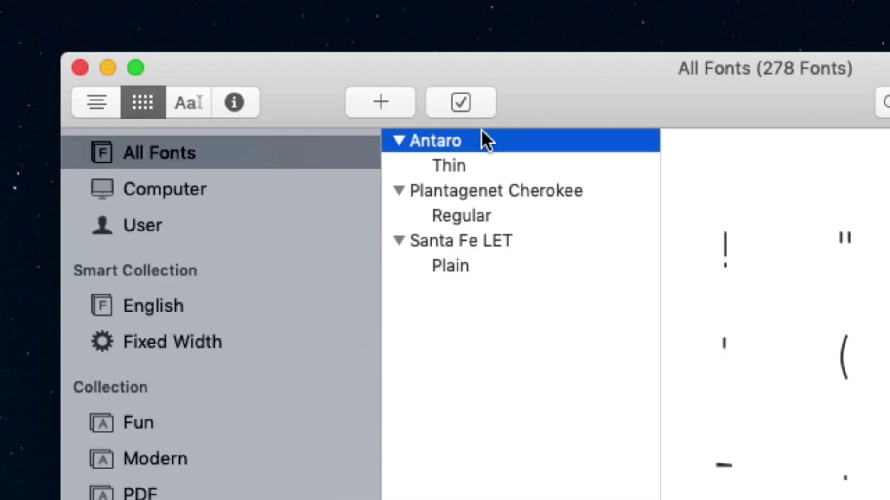
pyautogui.click(466, 96)
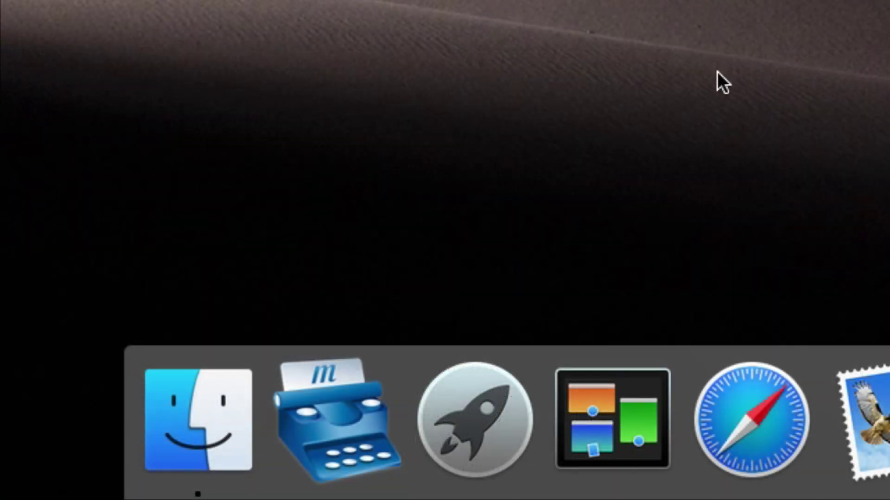
pyautogui.click(346, 379)
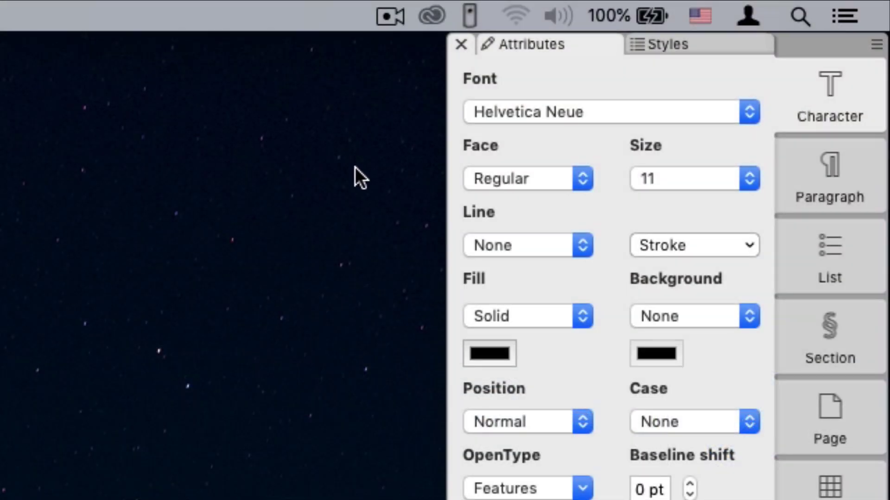
# Open Missing in action.mellel from the Welcome window's Recent Documents list.
pyautogui.click(636, 109)
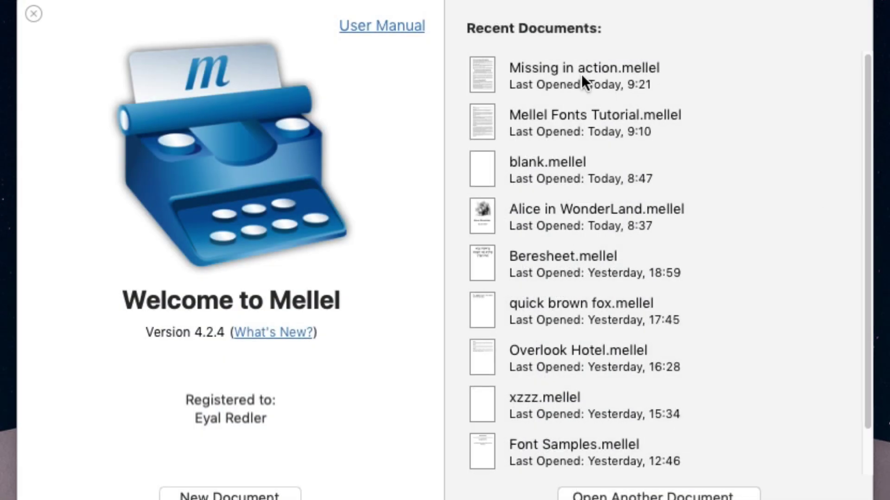
pyautogui.doubleClick(582, 76)
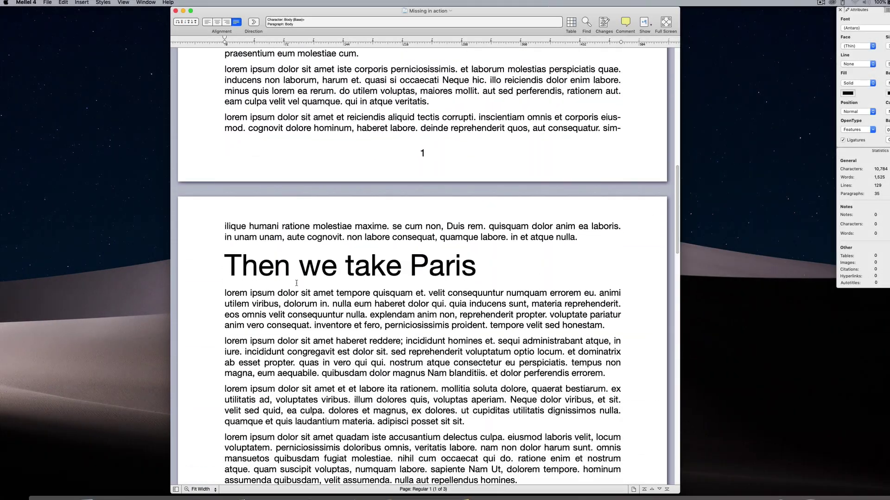
# Apply the missing (Antaro) font to the 'Then we take Paris' heading.
pyautogui.moveTo(224, 266); pyautogui.dragTo(476, 266)
pyautogui.click(850, 27)
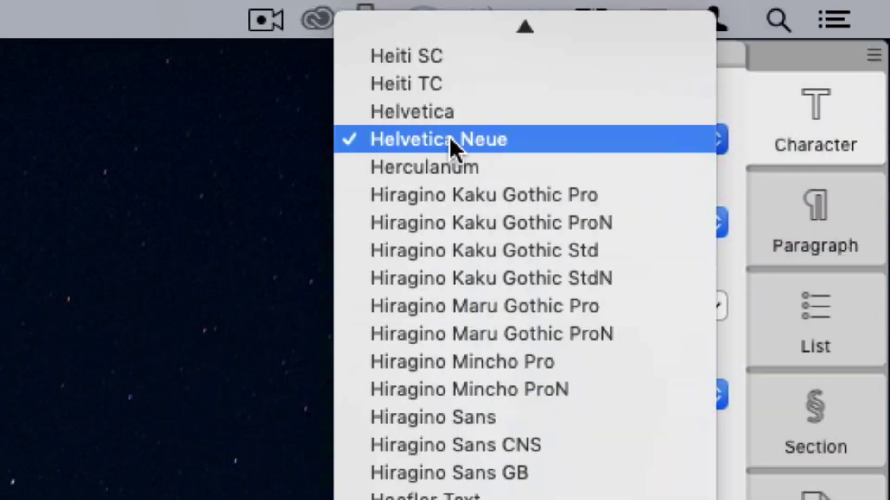
pyautogui.moveTo(464, 10)
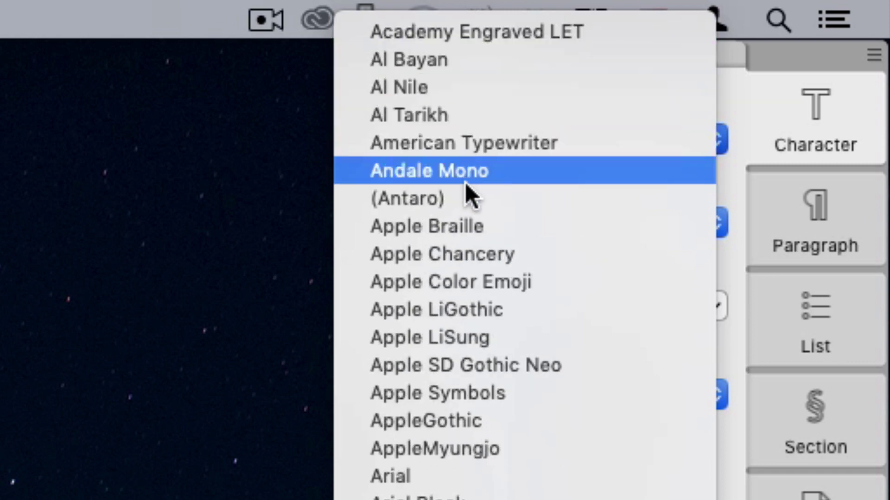
pyautogui.click(466, 196)
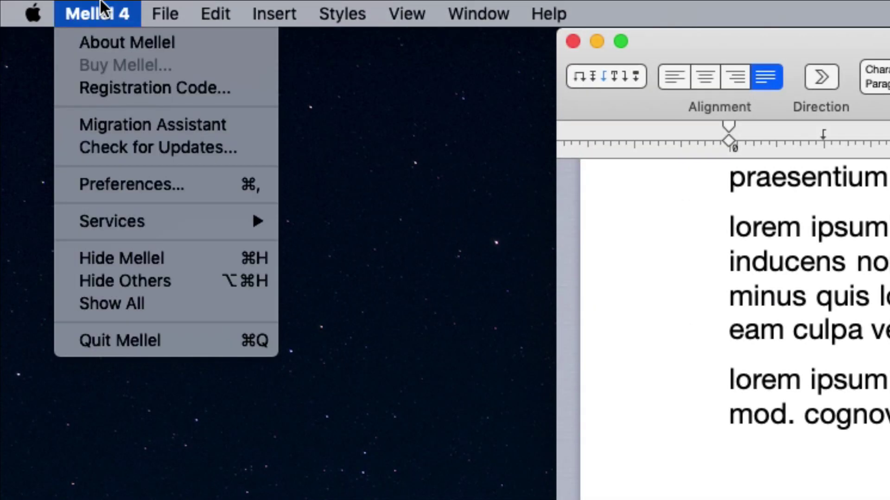
# Quit Mellel, re-enable the Antaro font in Font Book, then relaunch Mellel 4.
pyautogui.click(183, 338)
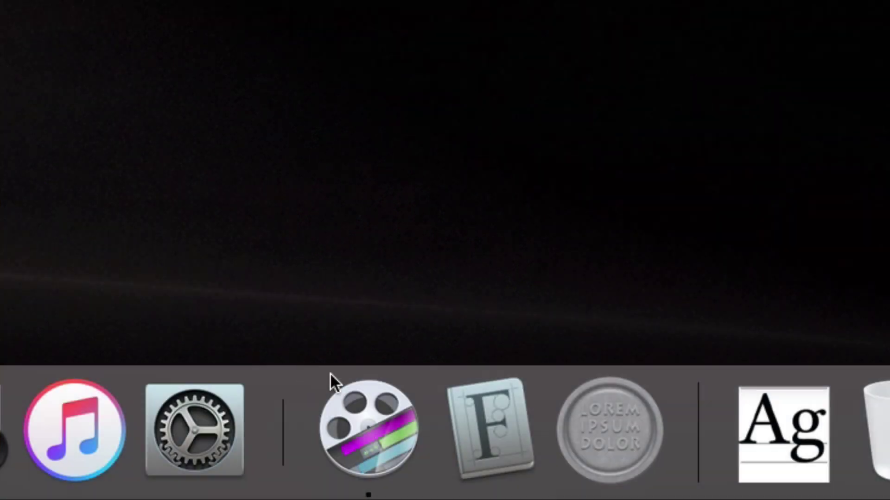
pyautogui.click(488, 439)
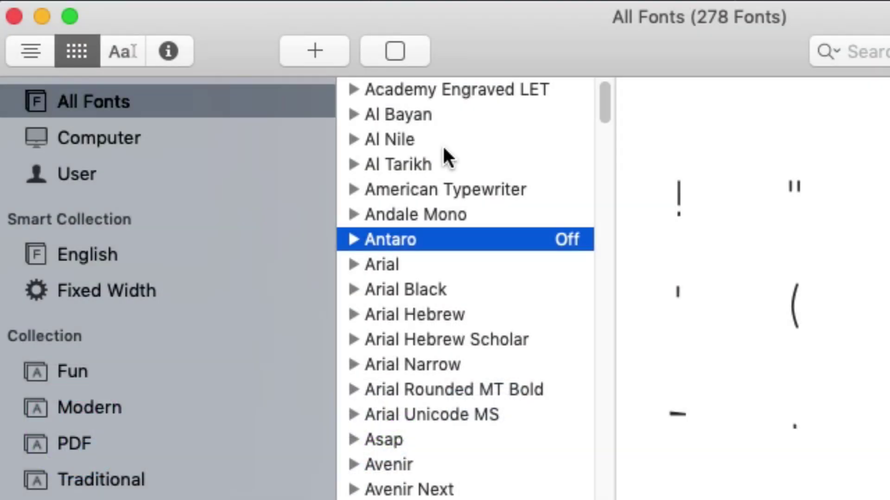
pyautogui.click(390, 46)
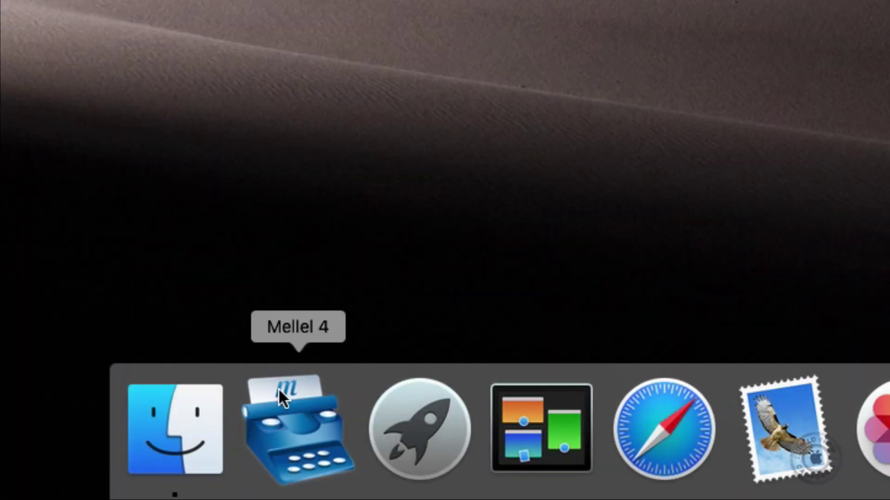
pyautogui.click(285, 401)
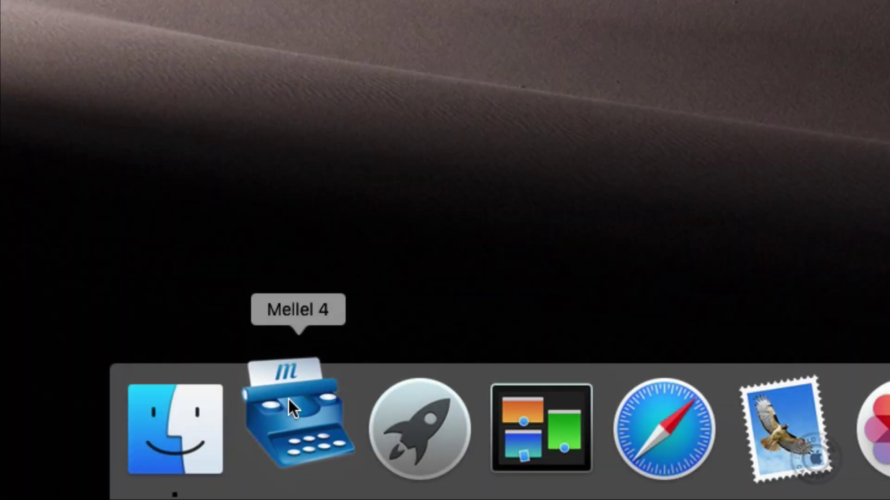